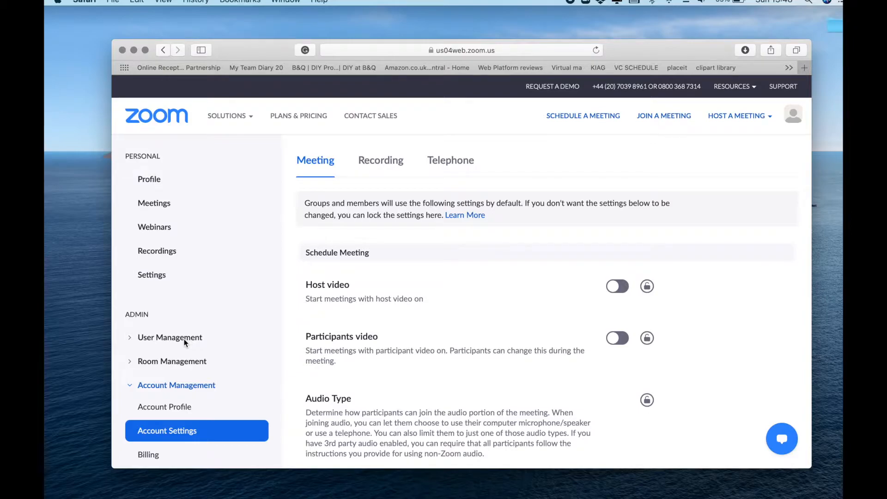
Turn on the Polling setting for all groups and users in the account's in-meeting settings.
scroll(741, 293, down, 5)
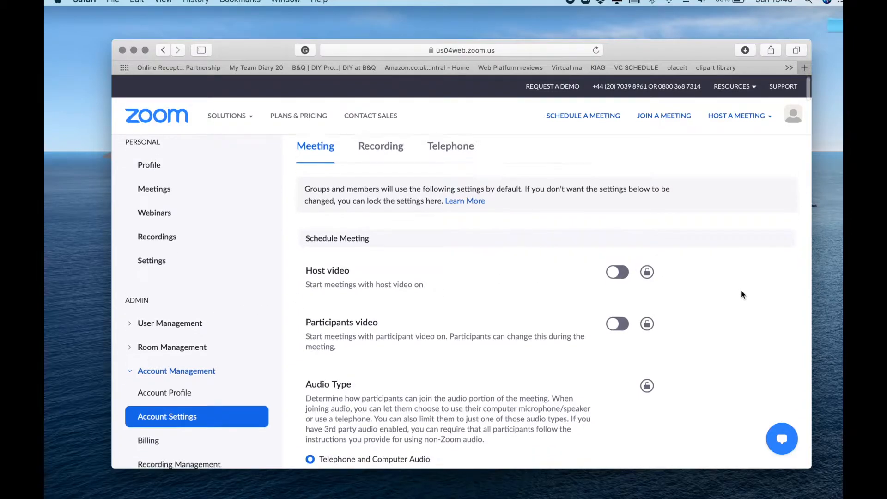
scroll(742, 295, down, 10)
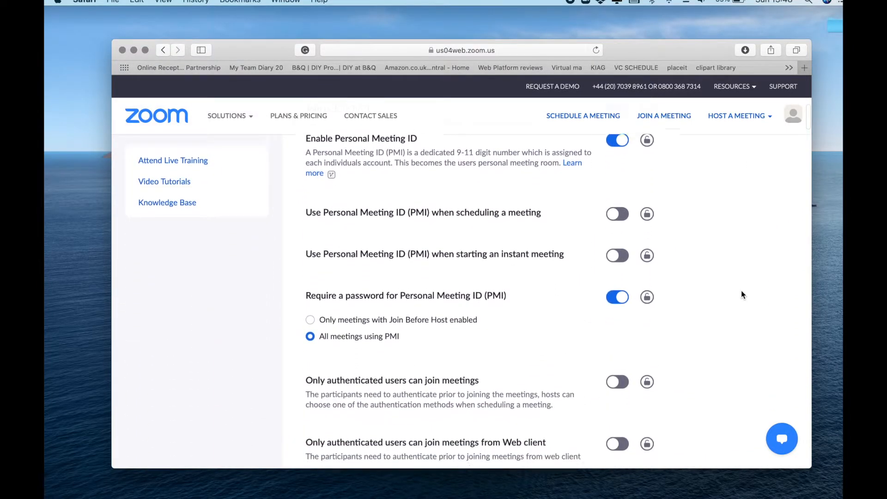
scroll(741, 291, down, 10)
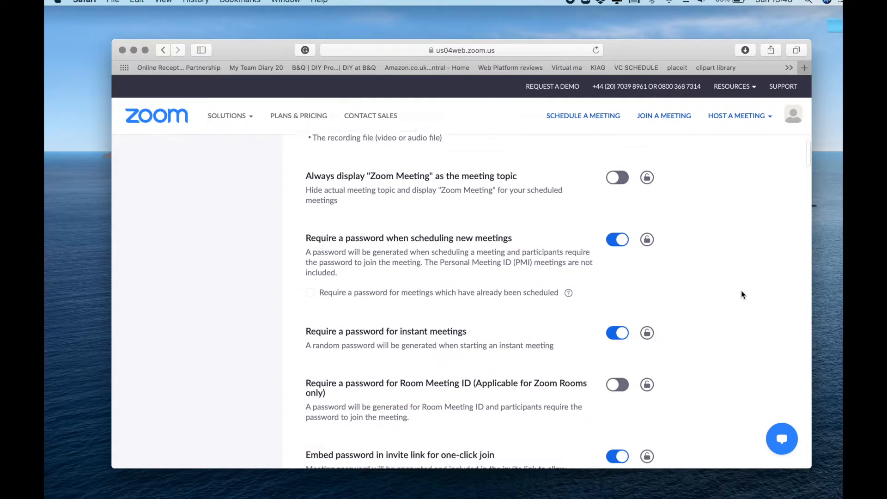
scroll(742, 294, down, 10)
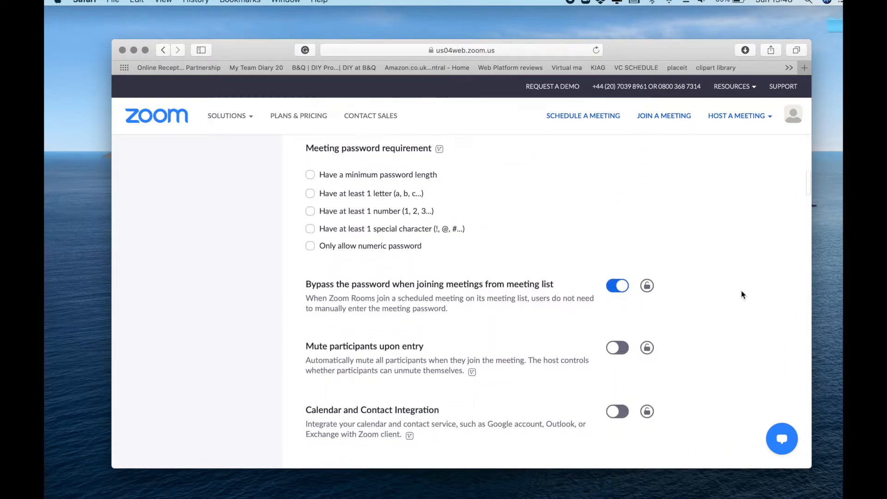
scroll(742, 295, down, 10)
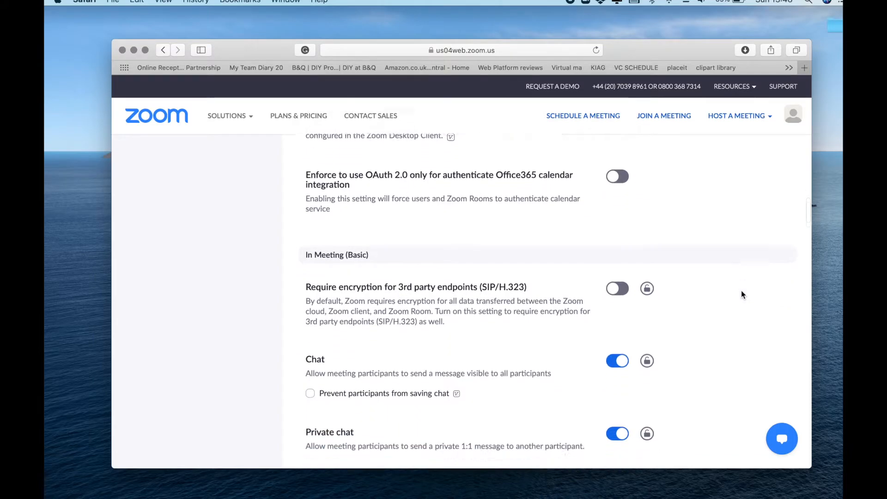
scroll(742, 294, down, 10)
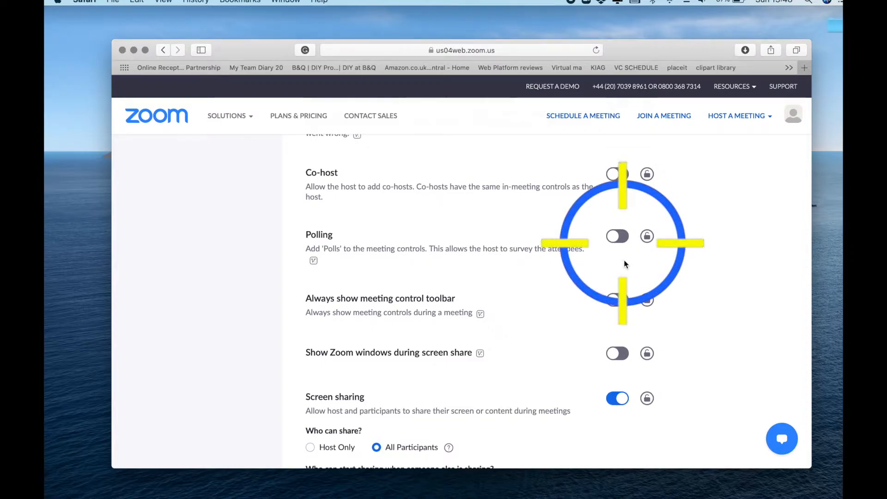
click(617, 237)
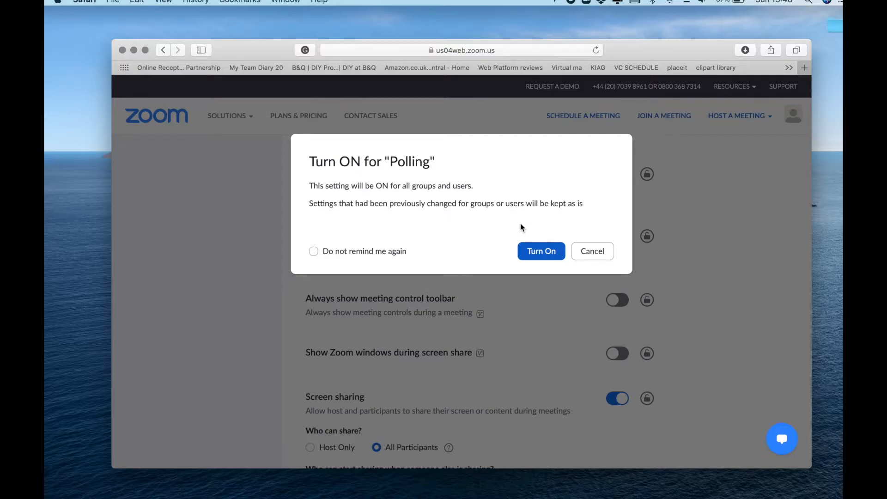
click(542, 253)
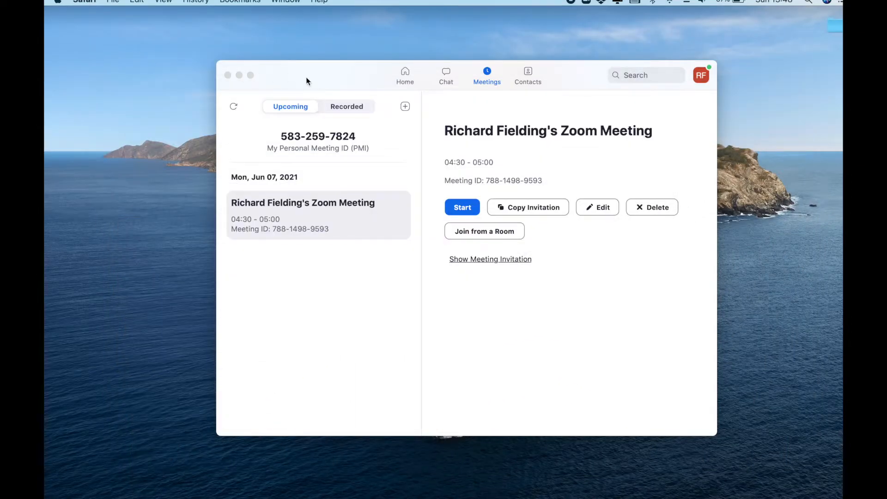
In the Zoom desktop app, sign out of the account and sign back in by entering the account password.
click(311, 82)
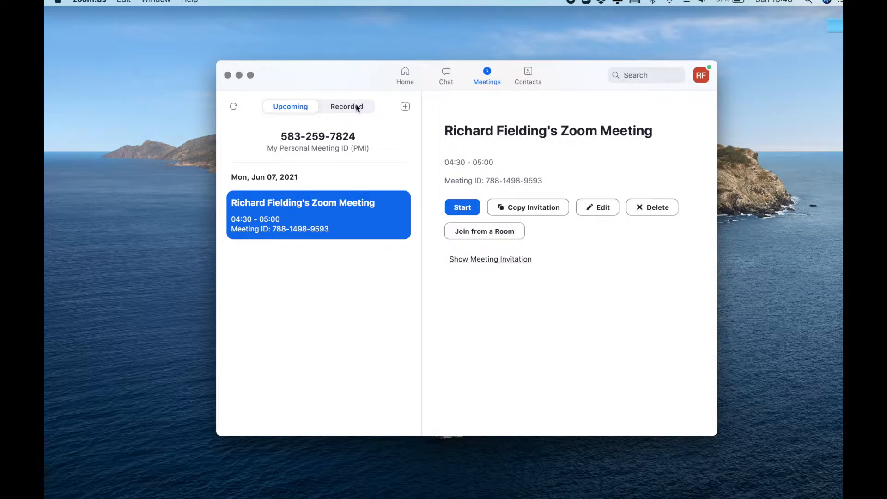
click(699, 77)
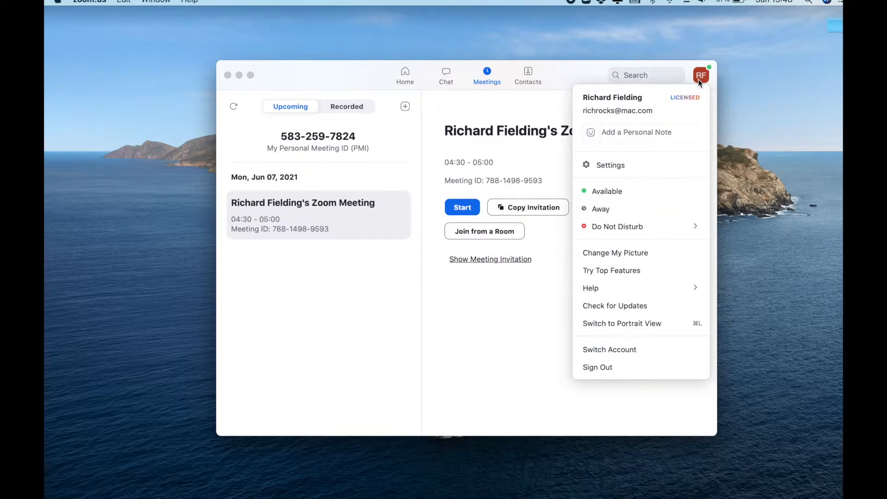
click(610, 366)
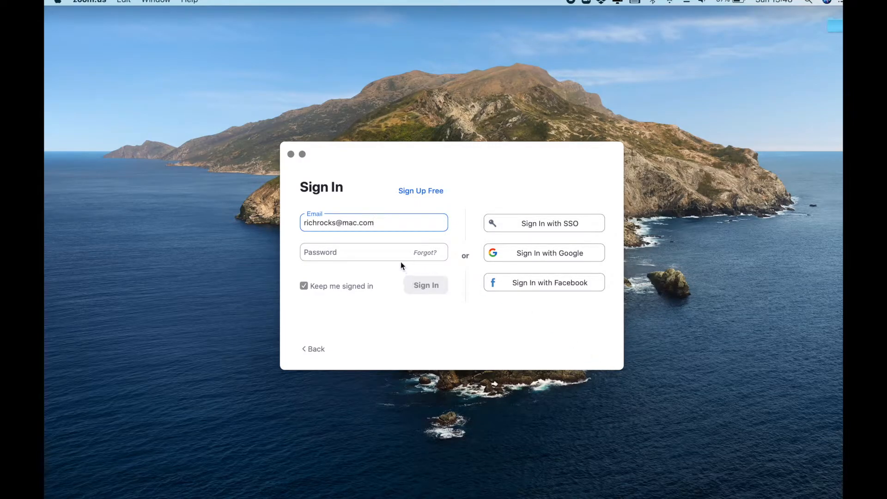
click(394, 250)
text(••••)
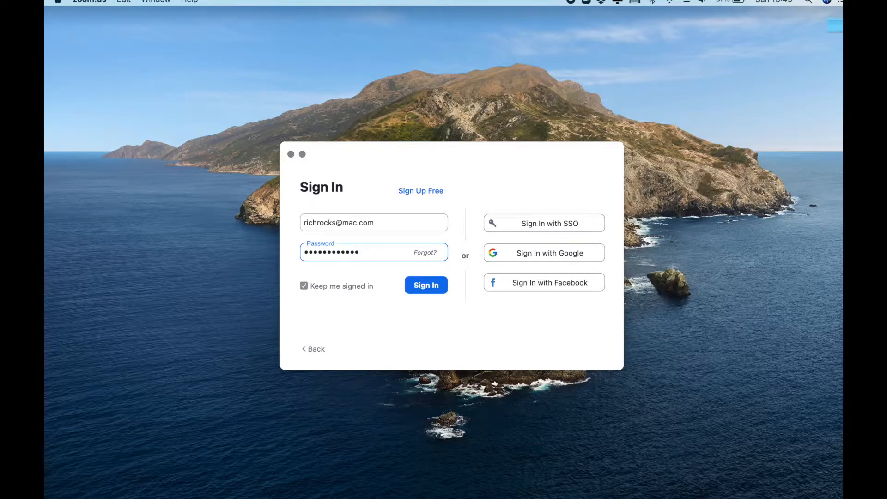
click(421, 285)
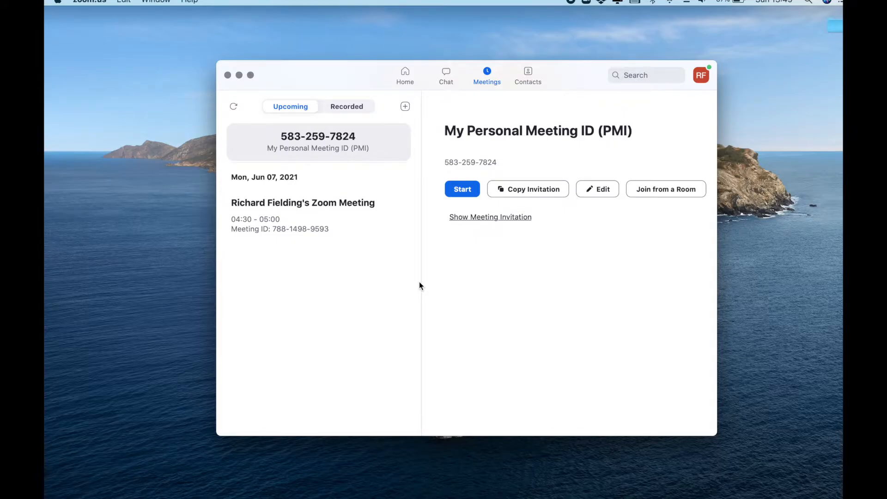
Look through the Jun 7, 2021 meeting's edit settings, including the advanced options, for polling options and leave without saving.
click(361, 207)
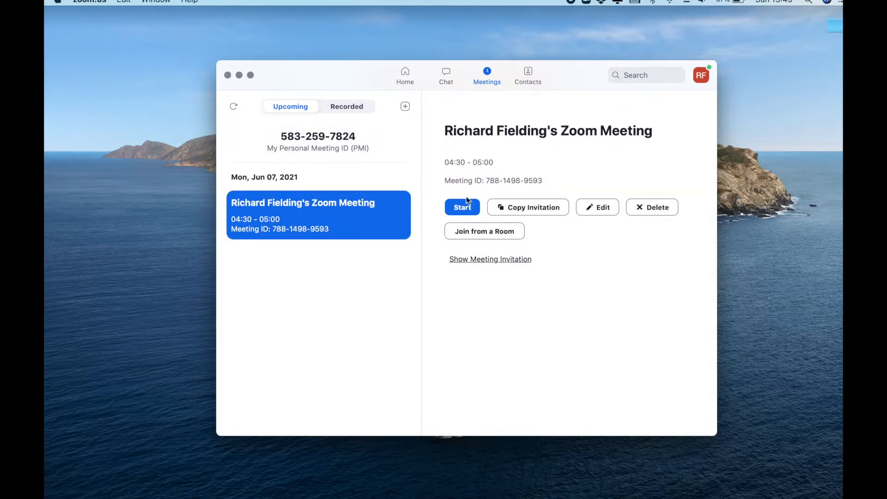
click(592, 207)
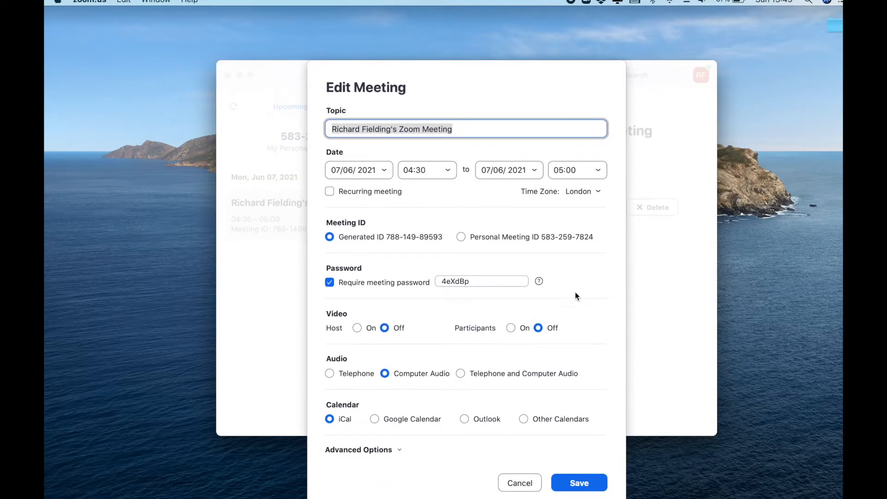
click(390, 451)
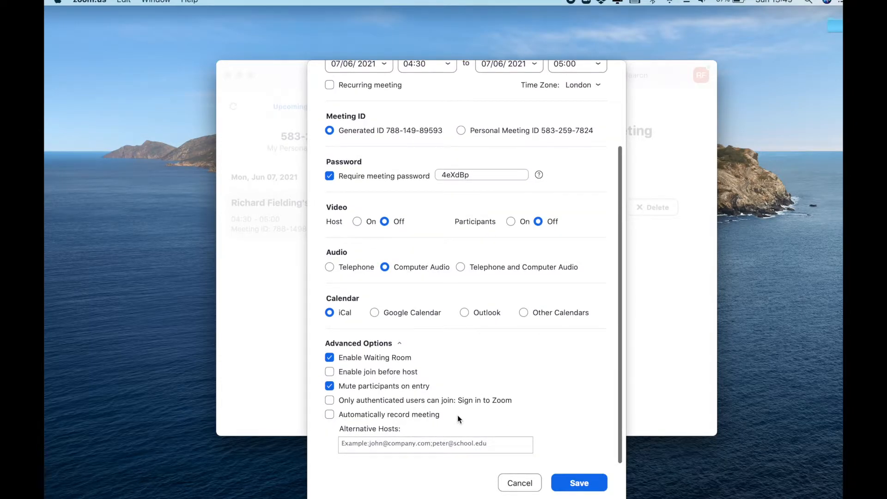
scroll(457, 415, up, 1)
scroll(458, 415, up, 5)
scroll(458, 415, down, 5)
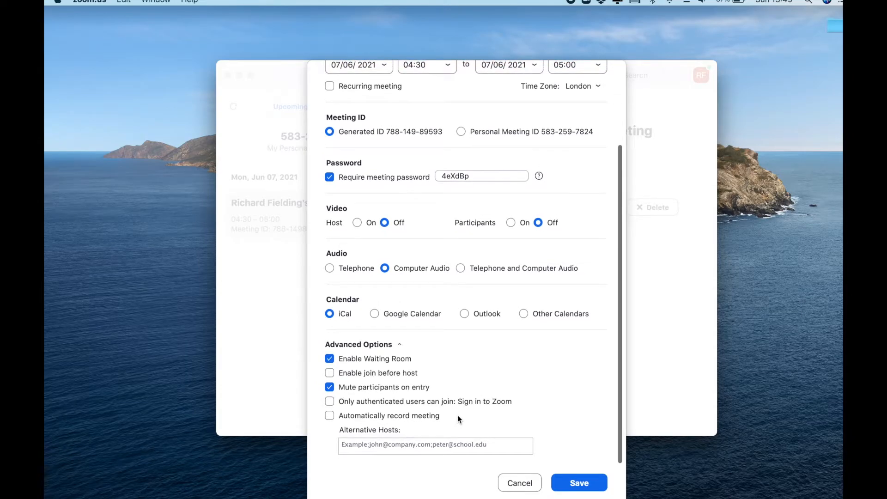
click(520, 483)
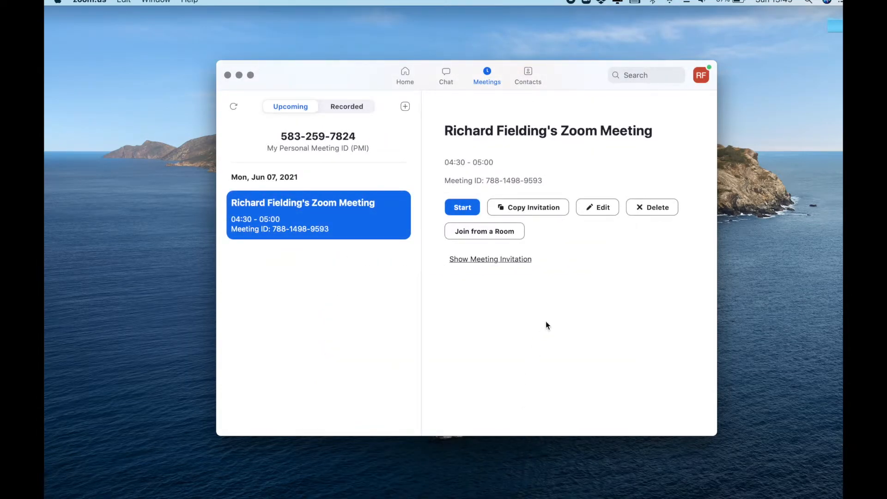
Switch back to the Zoom web portal in Safari and open the details of the upcoming Jun 7, 2021 meeting.
mouse_move(301, 496)
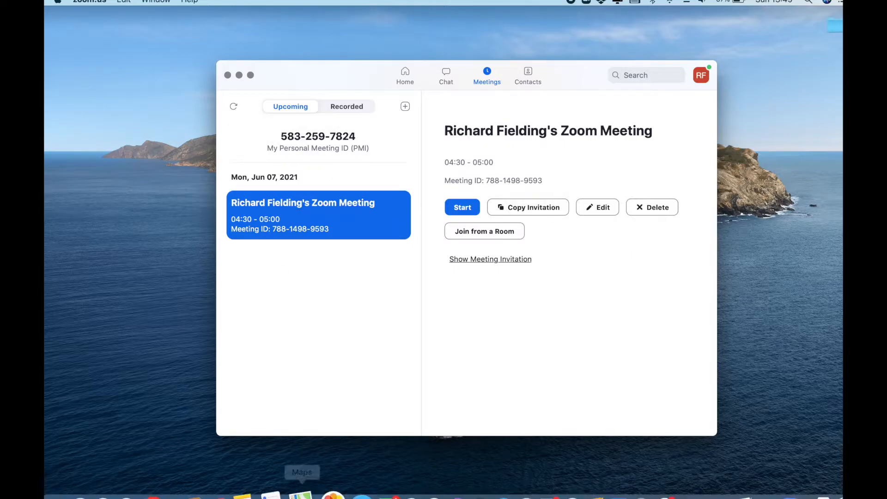
click(132, 483)
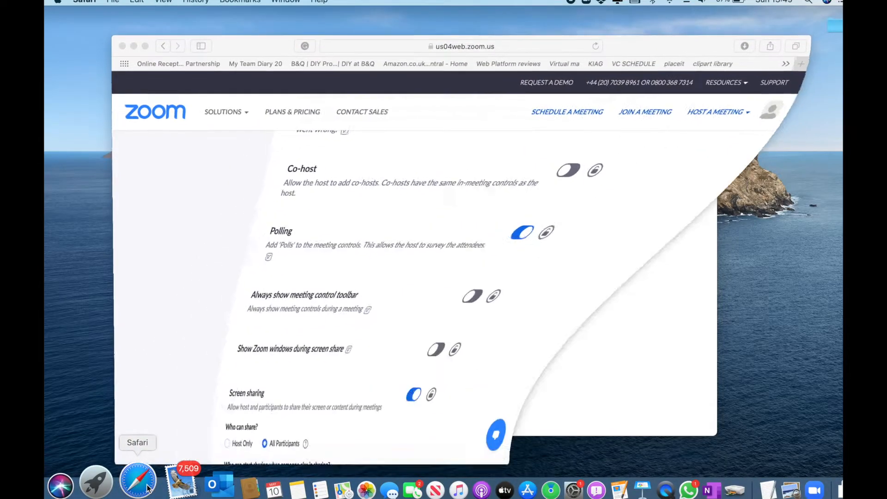
scroll(426, 323, up, 1)
scroll(426, 324, up, 15)
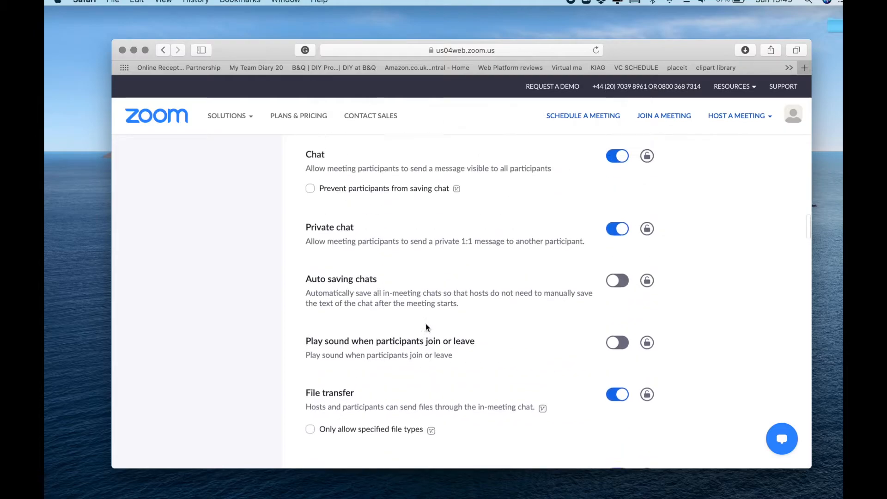
scroll(426, 323, up, 20)
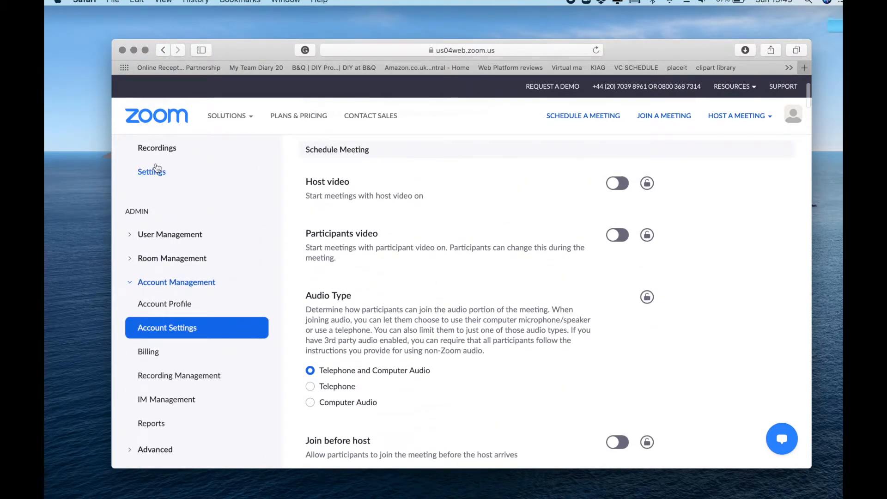
scroll(159, 174, up, 3)
click(156, 205)
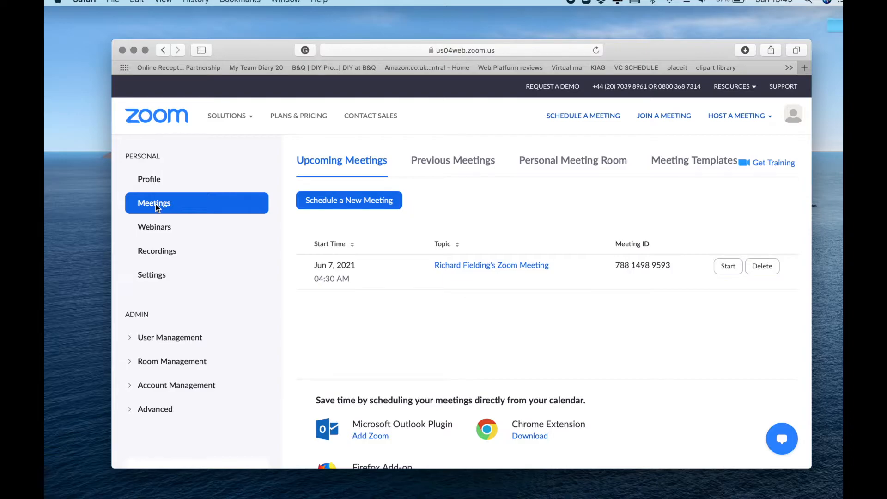
click(442, 267)
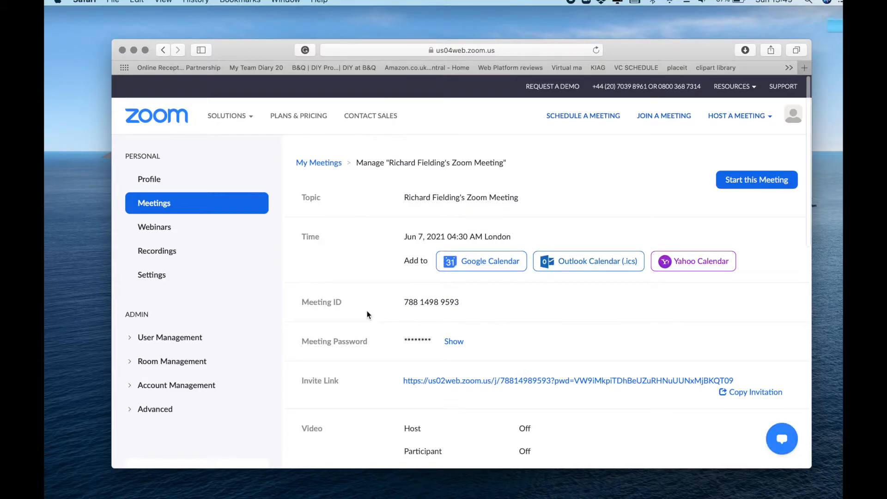
Add a poll to the meeting titled "How many sides on a die?" with the question "Please state how many sides there are on a die".
scroll(367, 310, down, 3)
scroll(367, 312, down, 4)
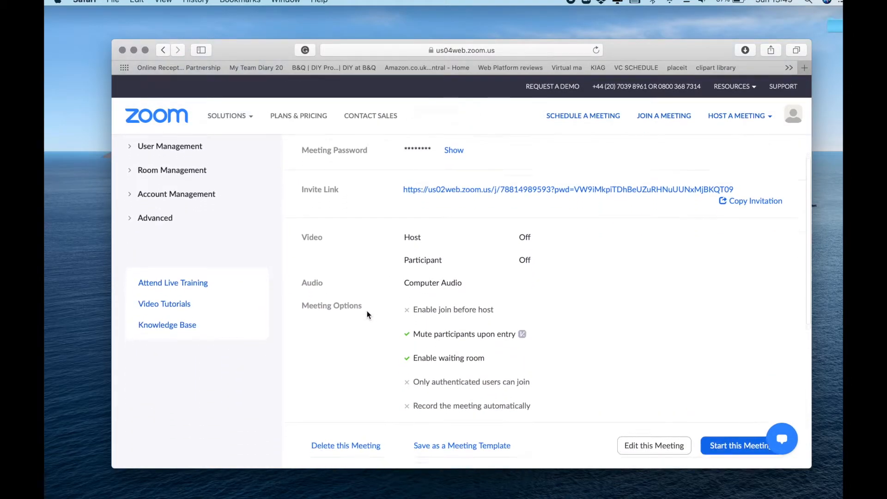
scroll(367, 311, down, 3)
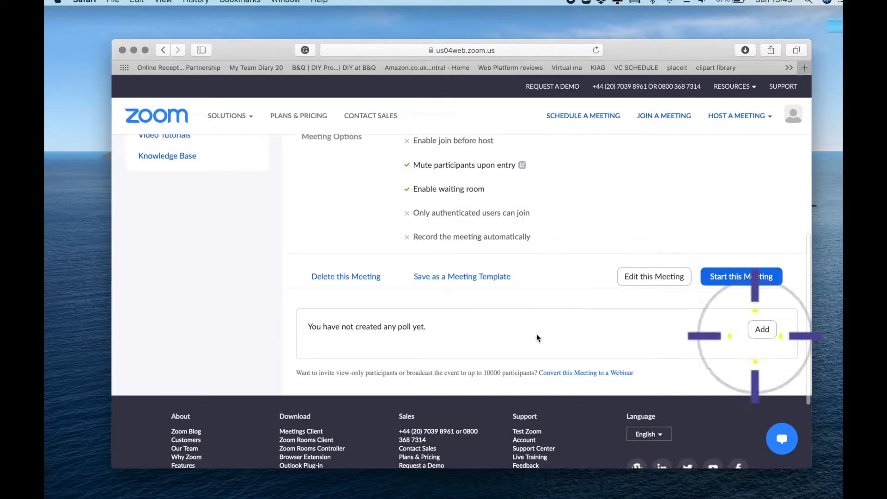
click(763, 331)
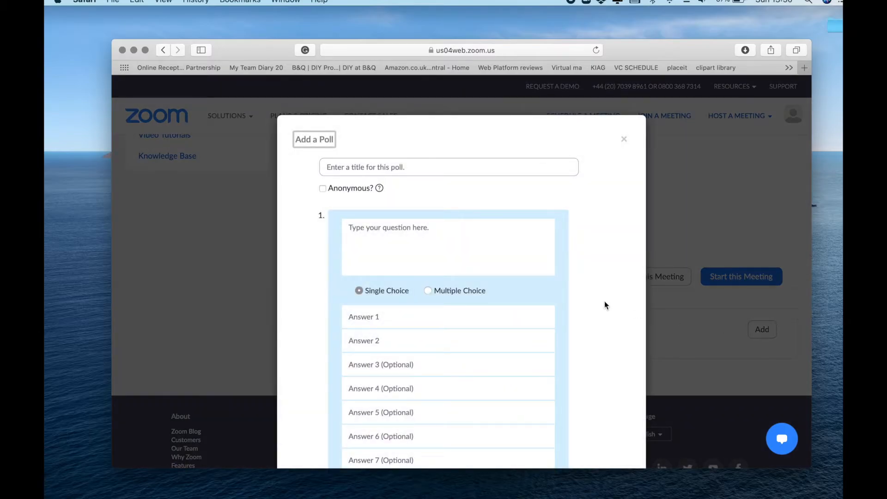
click(423, 167)
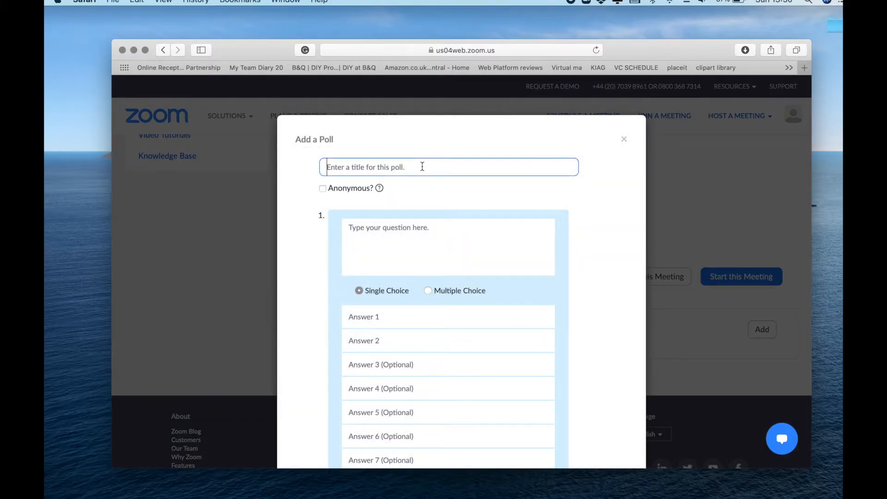
text(H)
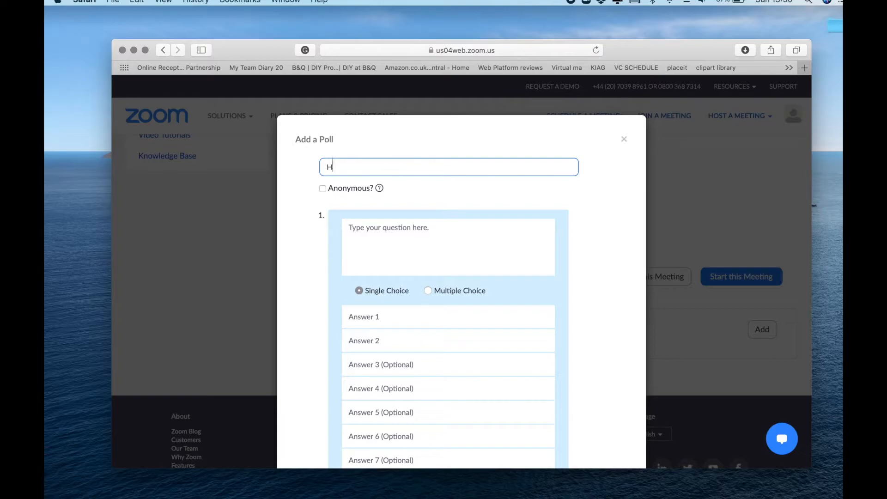
text(ow many sid)
key(Tab)
text(Please state how many sides there are on a die)
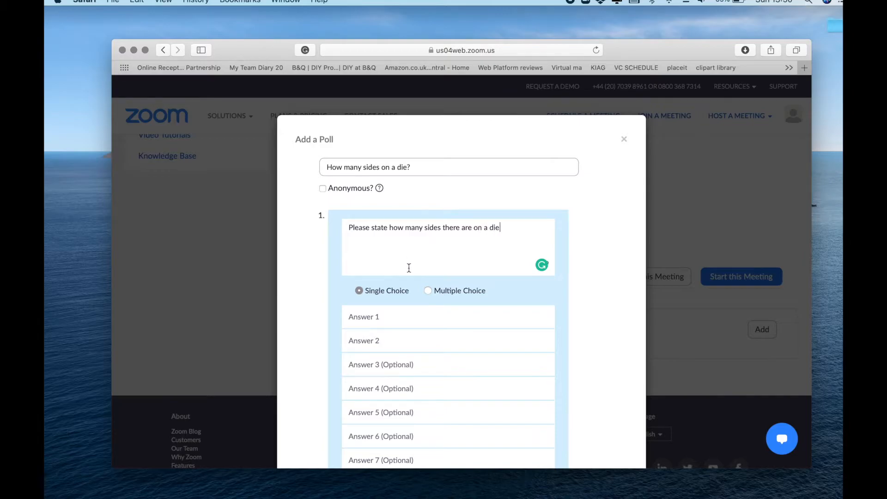
Fill in the poll question's first six answers as one, two, three, four, five and six.
scroll(408, 266, down, 3)
click(383, 245)
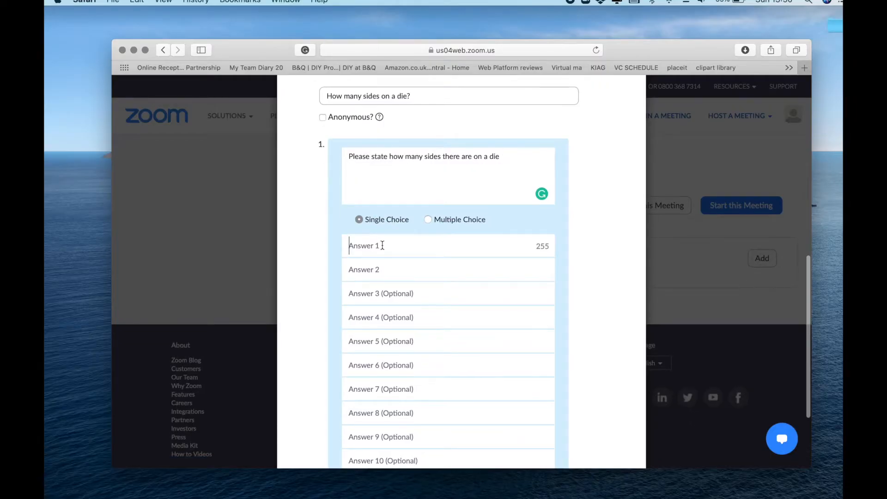
text(one)
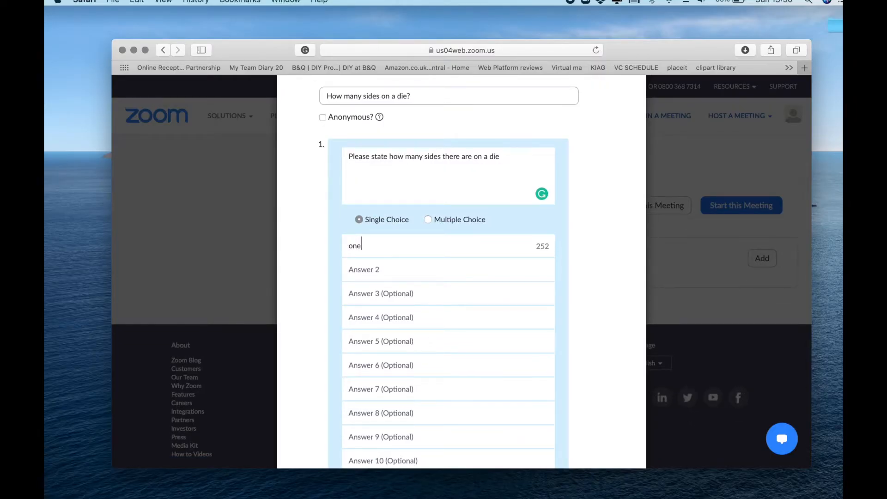
click(393, 272)
text(two)
click(387, 293)
text(three)
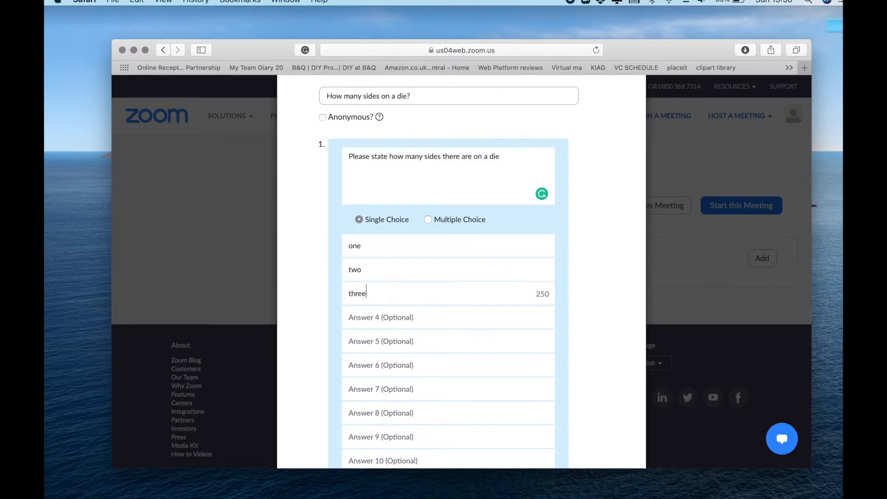
click(381, 316)
text(four)
click(374, 341)
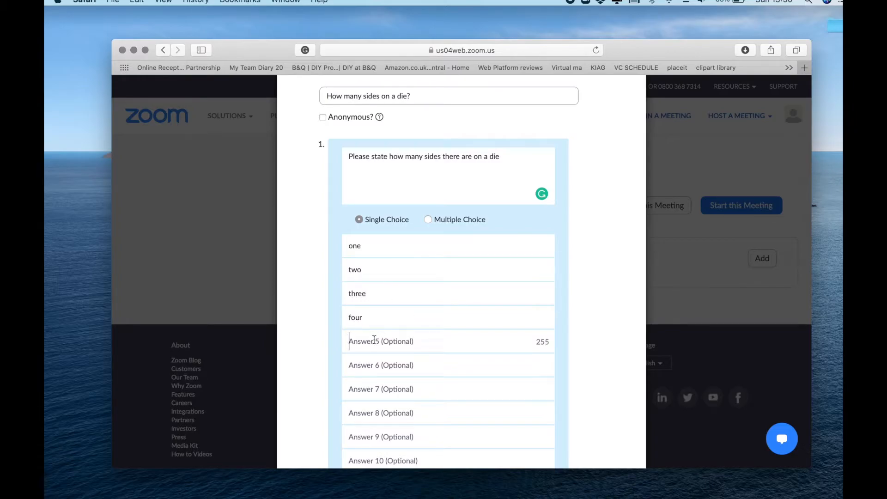
text(five)
click(369, 365)
text(six)
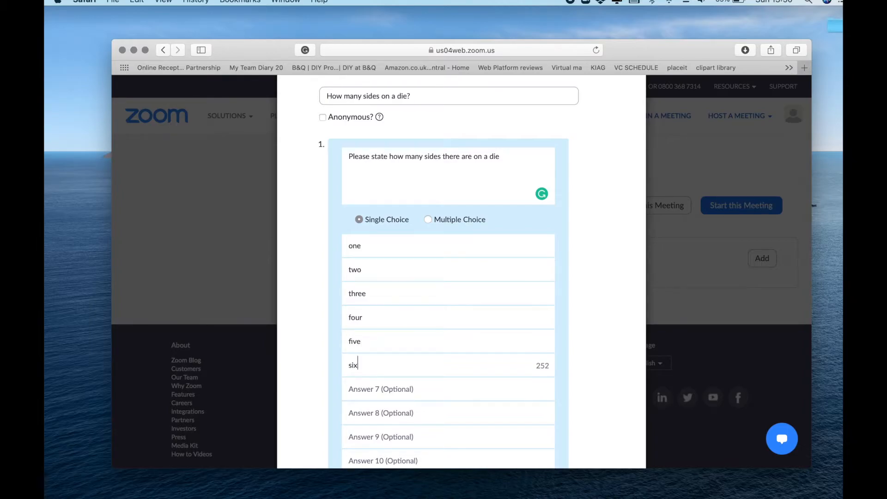
Enter "none" as the seventh answer, make the poll anonymous and save it.
click(369, 388)
text(none)
scroll(556, 368, down, 3)
scroll(556, 367, up, 4)
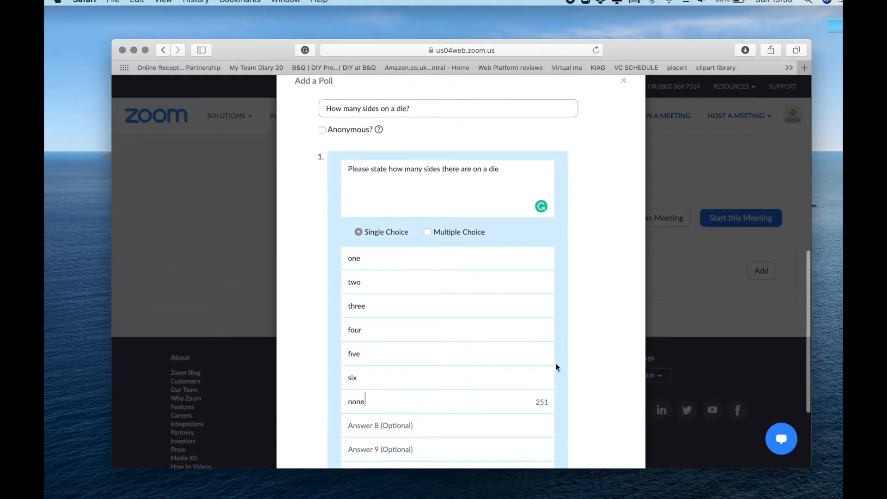
click(323, 130)
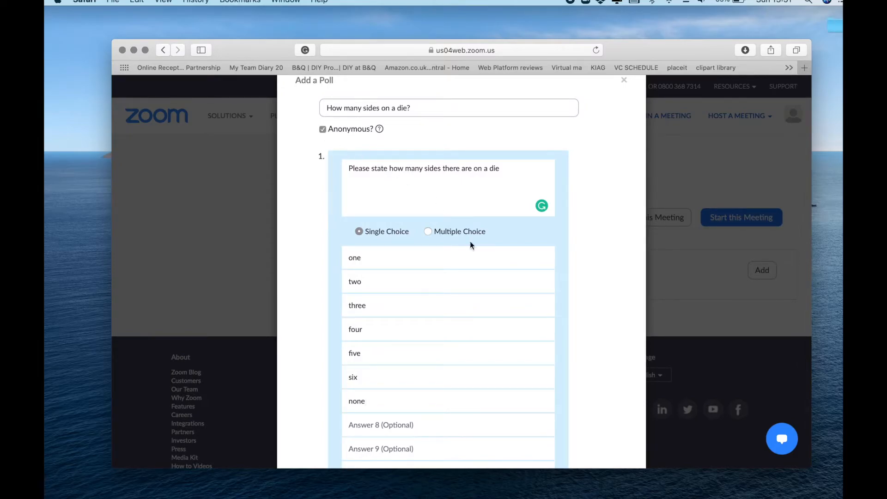
scroll(594, 366, down, 5)
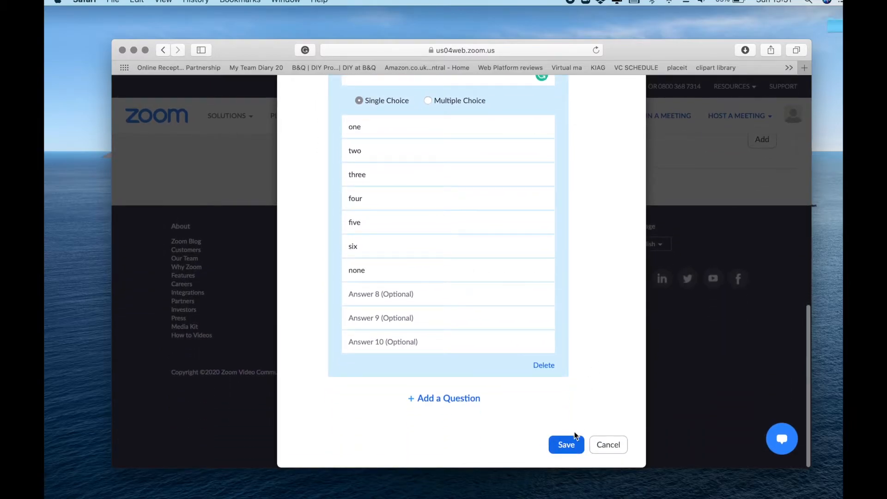
click(571, 444)
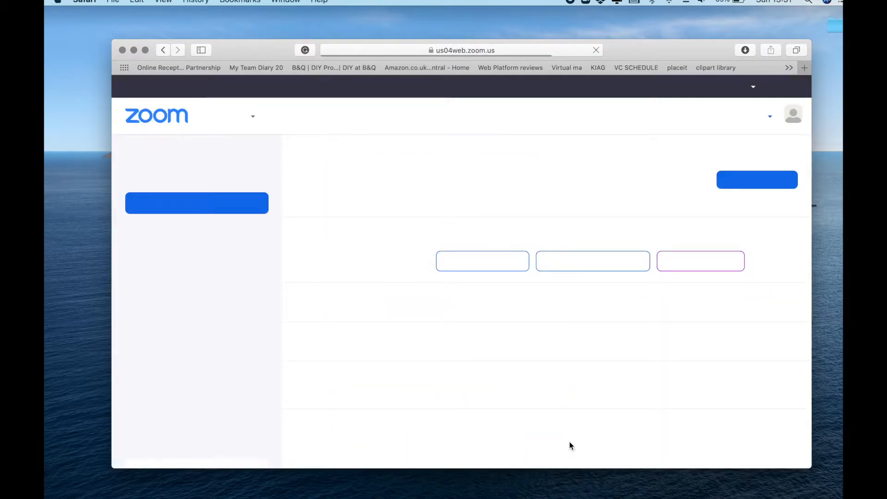
Add a second poll to the meeting with the title "Happy Sheet".
scroll(570, 397, up, 5)
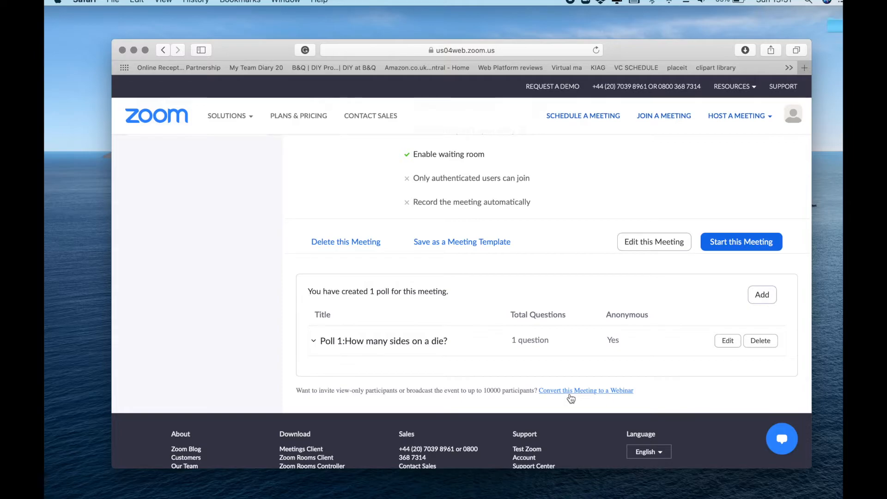
scroll(570, 368, up, 10)
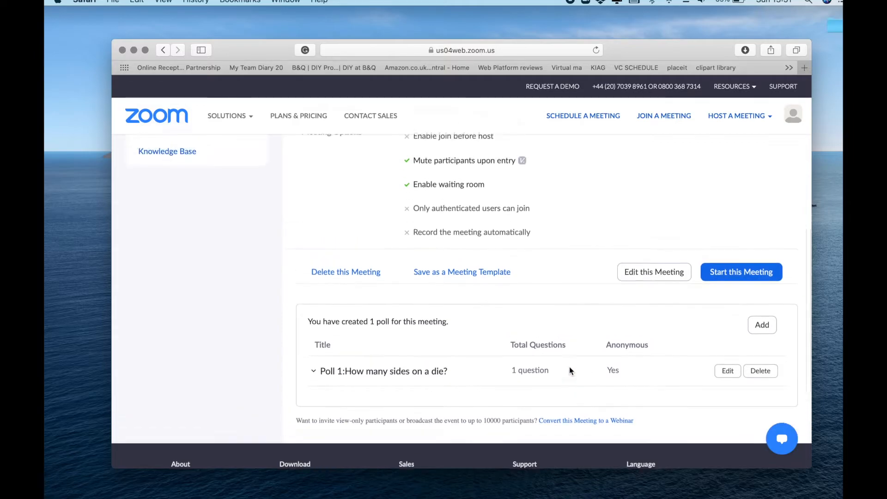
scroll(570, 369, up, 5)
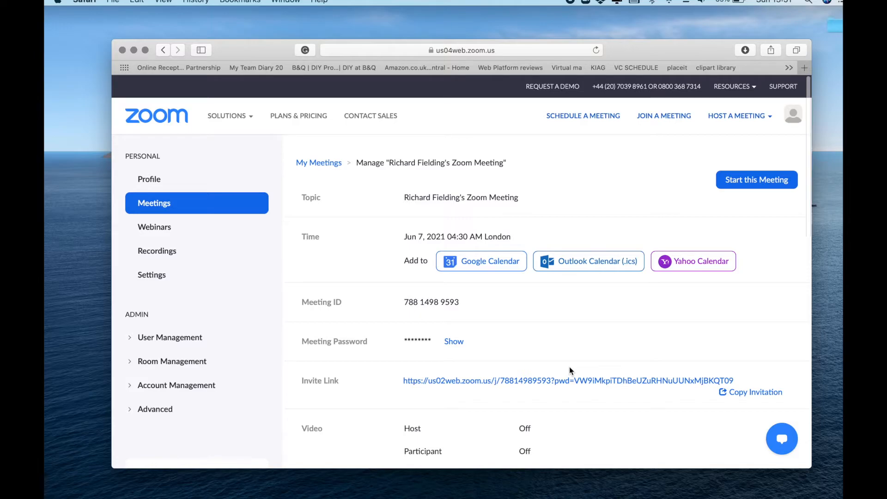
scroll(572, 370, down, 8)
scroll(569, 367, down, 6)
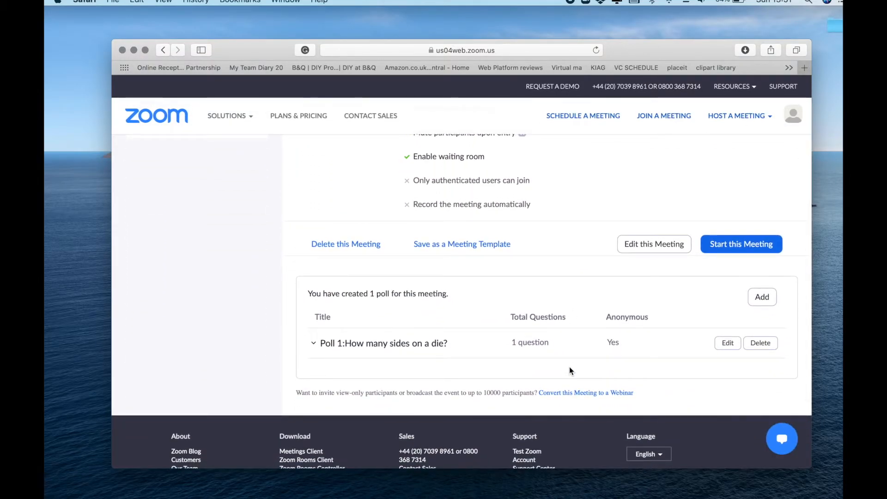
click(762, 298)
click(400, 167)
text(Happy Sheet)
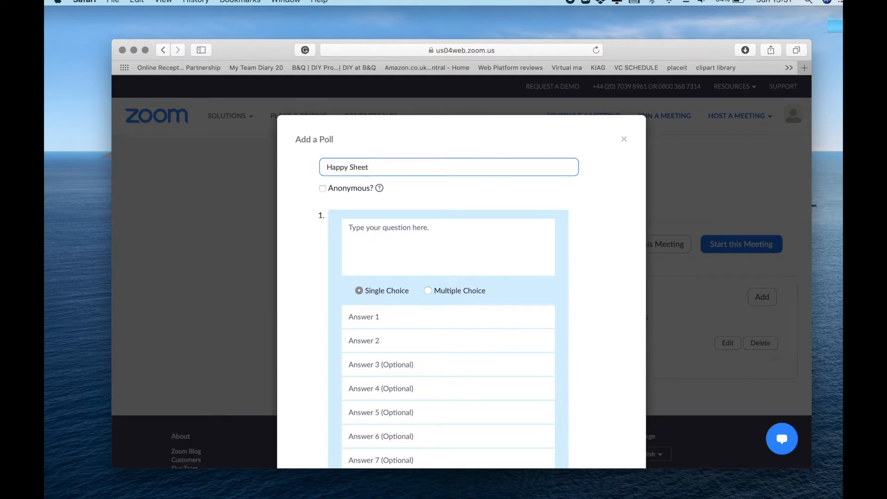
Enter "Did you enjoy today's virtual classroom? 10 is very and 0 is not at all" as the question, with answers 10 down to 1.
click(386, 227)
text(Did you enjoy today's virtual classroom? 10 is very and 0 is not at all)
click(343, 316)
text(10	9	8	7	6	5	4	3	2	1)
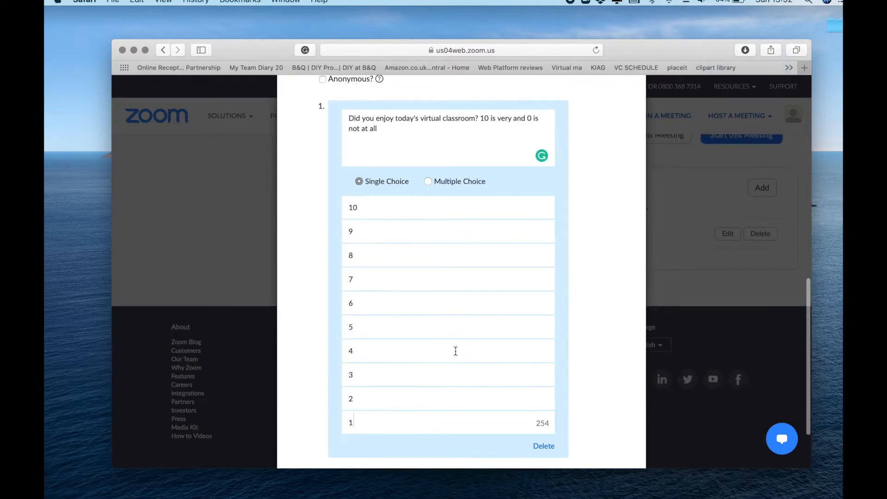
Add a second question, "What was the most useful part?", and make the Happy Sheet poll anonymous.
scroll(527, 214, down, 4)
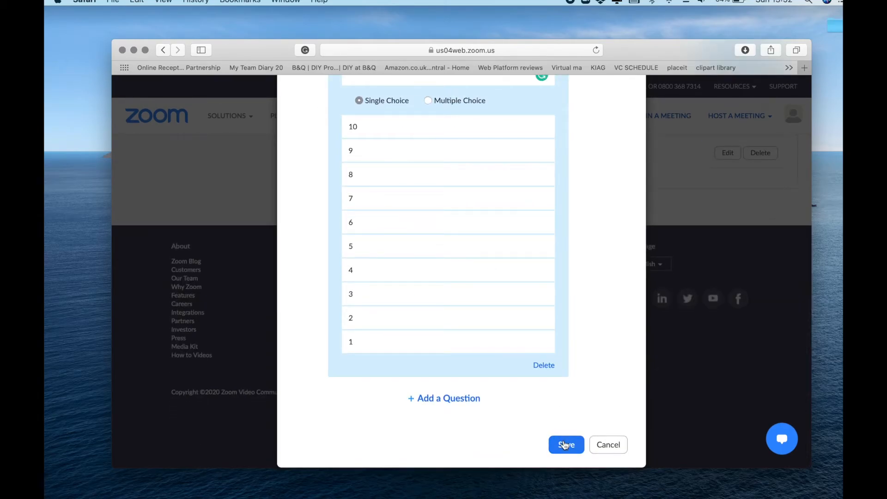
click(471, 398)
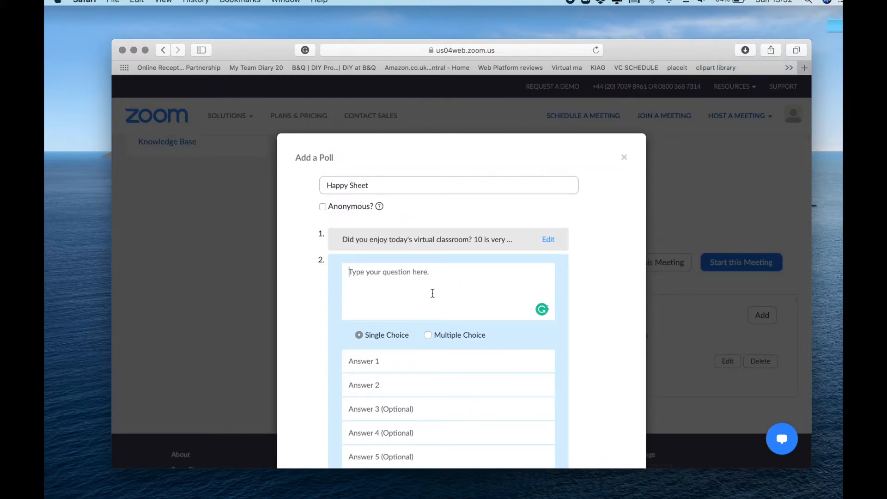
click(322, 206)
click(382, 287)
text(What was t)
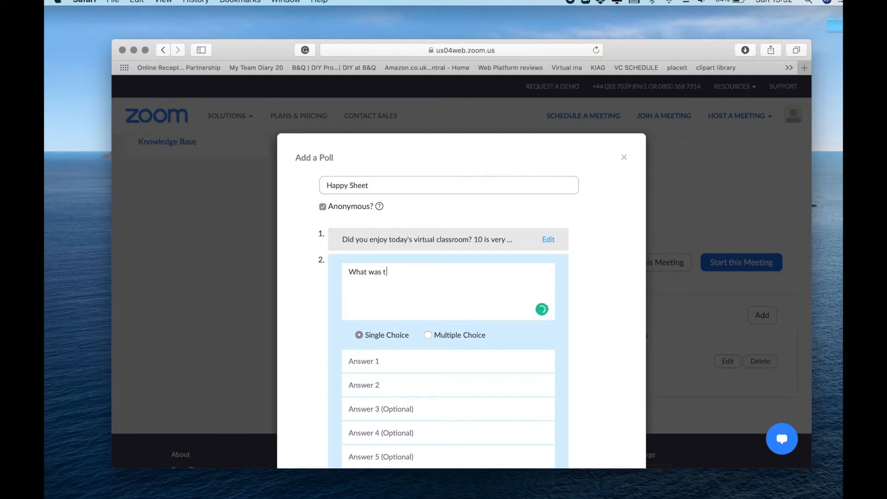
text(he most useful part?)
Give the second question the answers "the quiz", "the video", "the discussion" and "the activity", and save the poll.
click(342, 360)
text(the quiz)
click(384, 386)
text(the video)
click(370, 413)
text(the discussion)
click(373, 433)
text(the activity)
scroll(372, 416, down, 5)
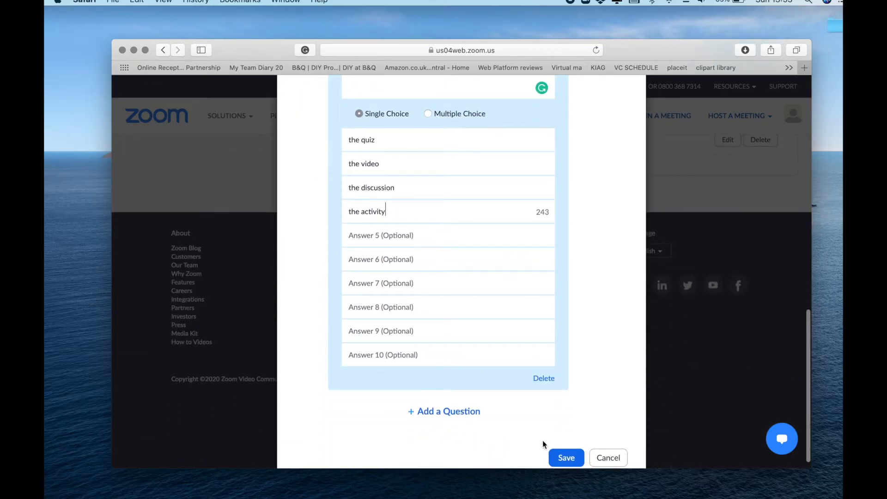
click(555, 458)
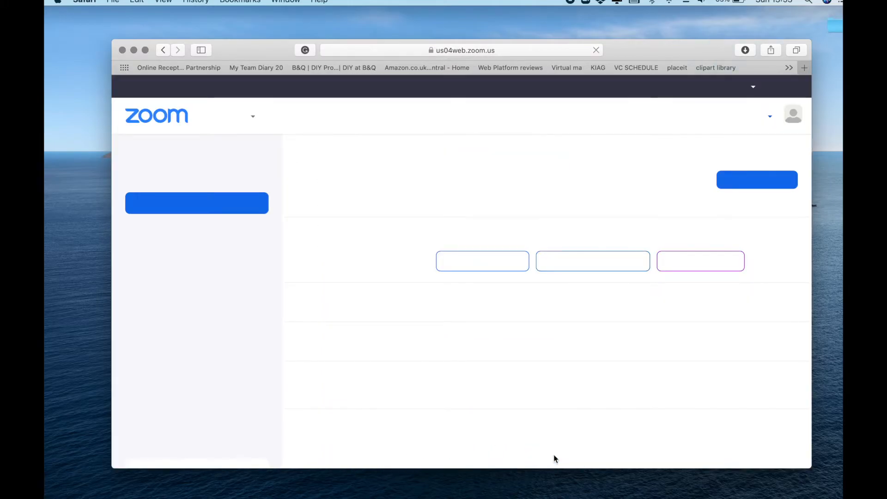
scroll(548, 395, up, 3)
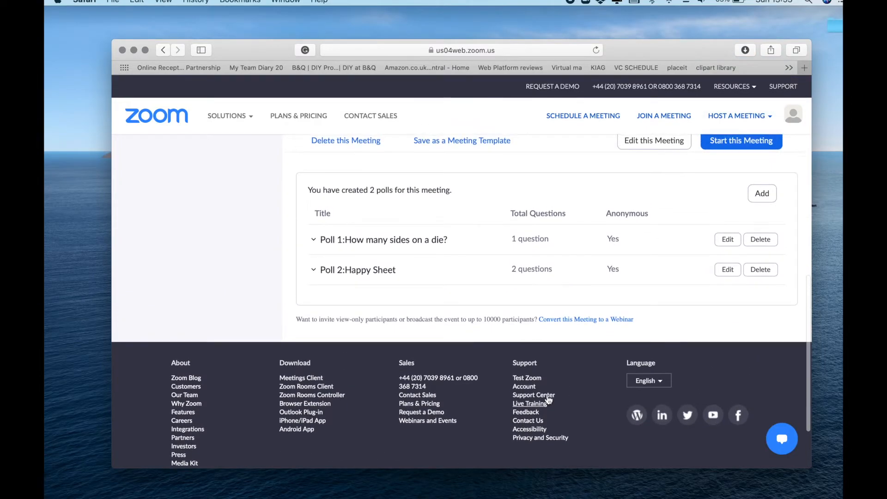
scroll(547, 398, up, 1)
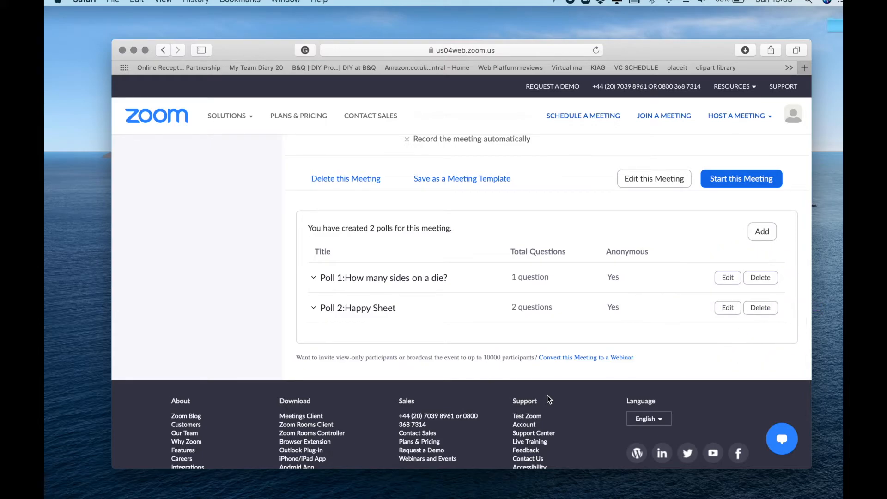
scroll(548, 395, up, 1)
scroll(547, 395, up, 10)
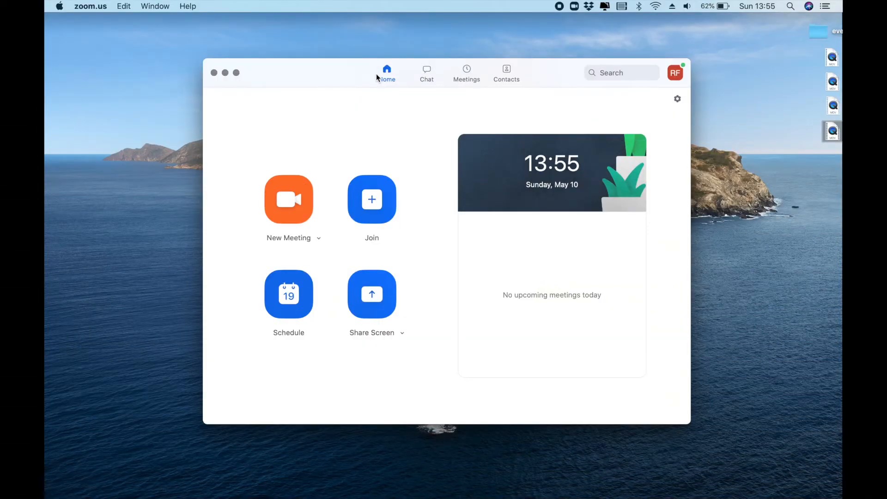
Start the upcoming Jun 7, 2021 meeting from the Zoom desktop app and show its participants list.
click(468, 73)
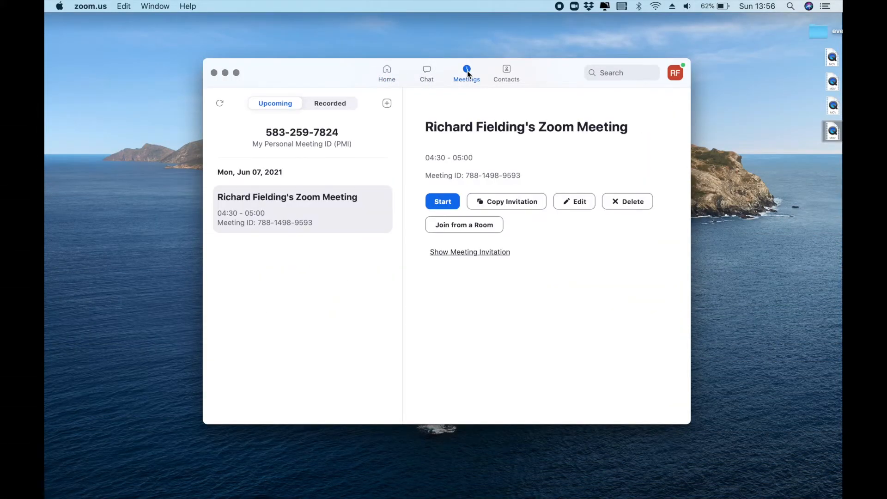
click(330, 199)
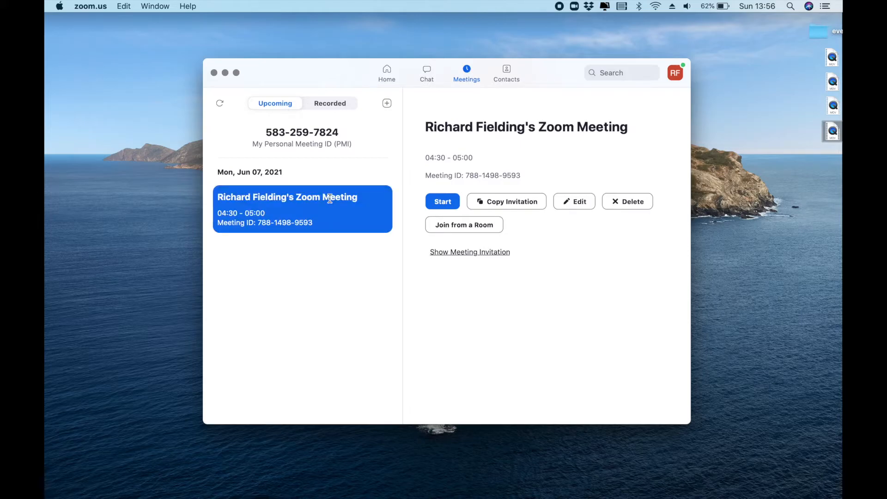
click(439, 202)
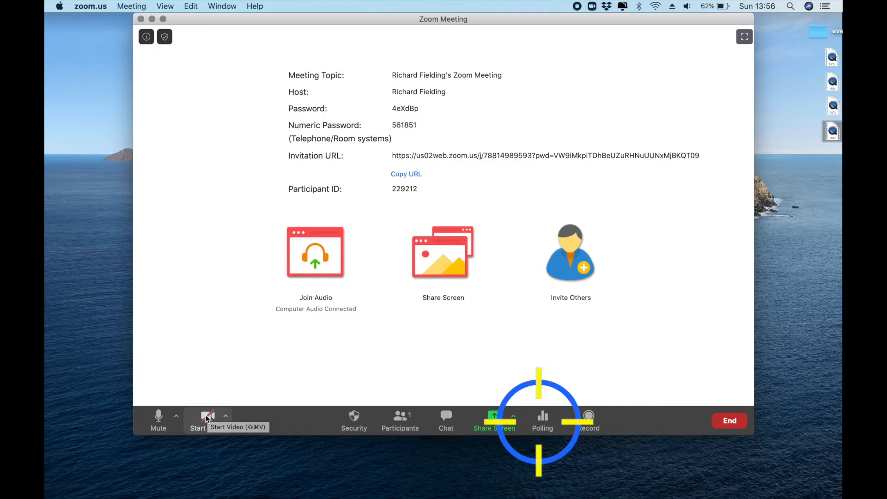
click(399, 416)
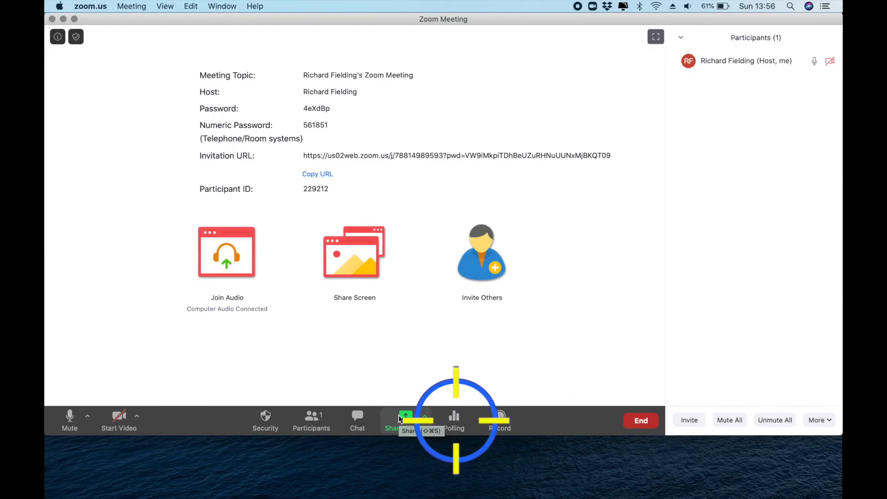
Run the "How many sides on a die?" poll until ending it, and share its results with attendees before stopping the sharing.
click(453, 419)
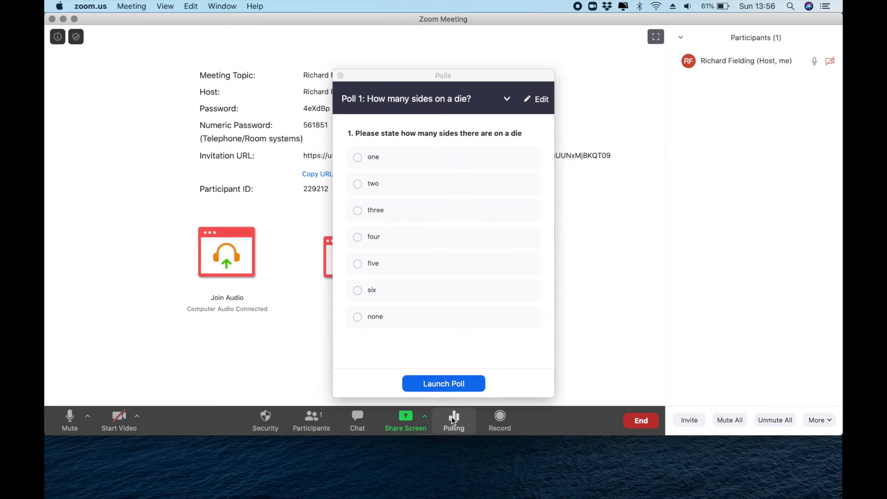
click(449, 386)
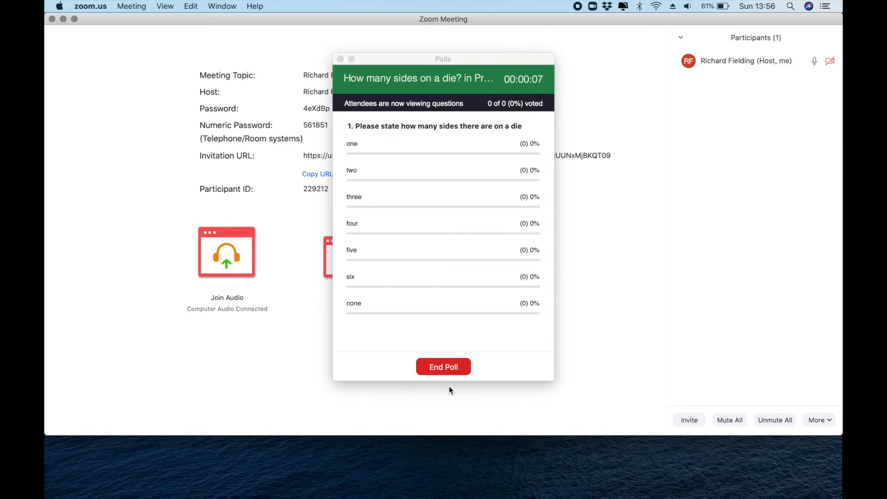
click(446, 368)
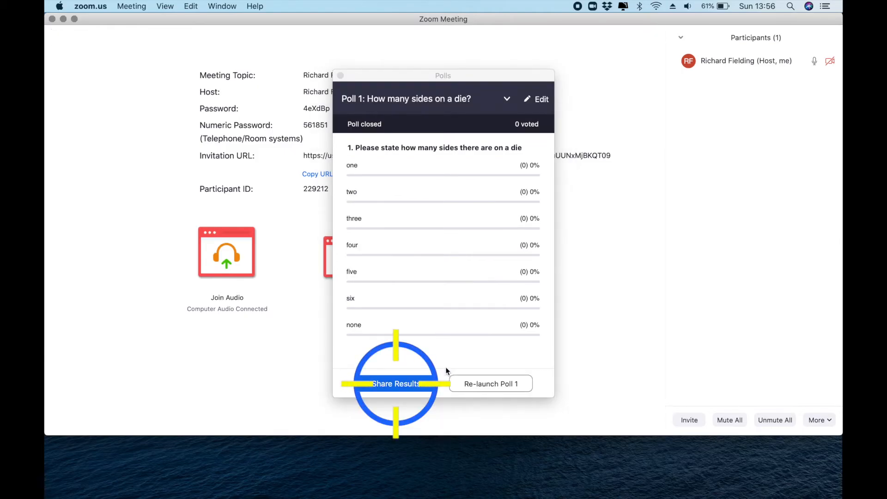
click(424, 384)
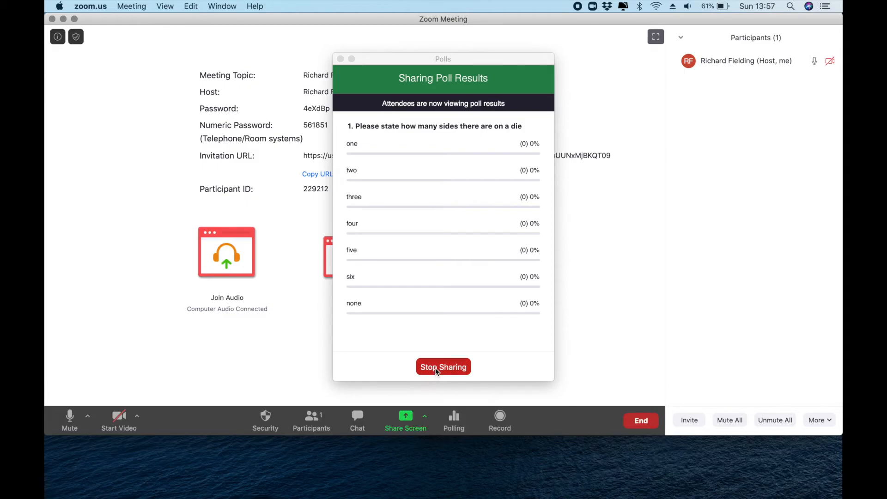
click(436, 368)
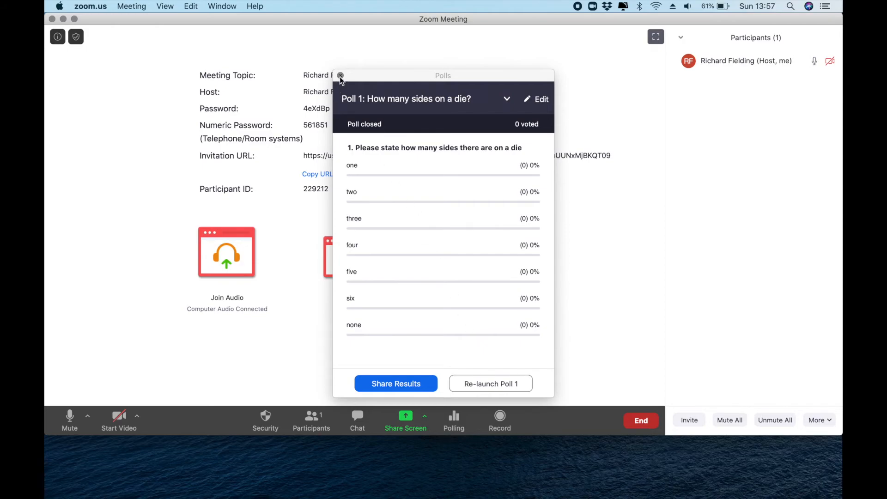
Run the "Happy Sheet" poll until ending it, and share its results with attendees before stopping the sharing.
click(507, 99)
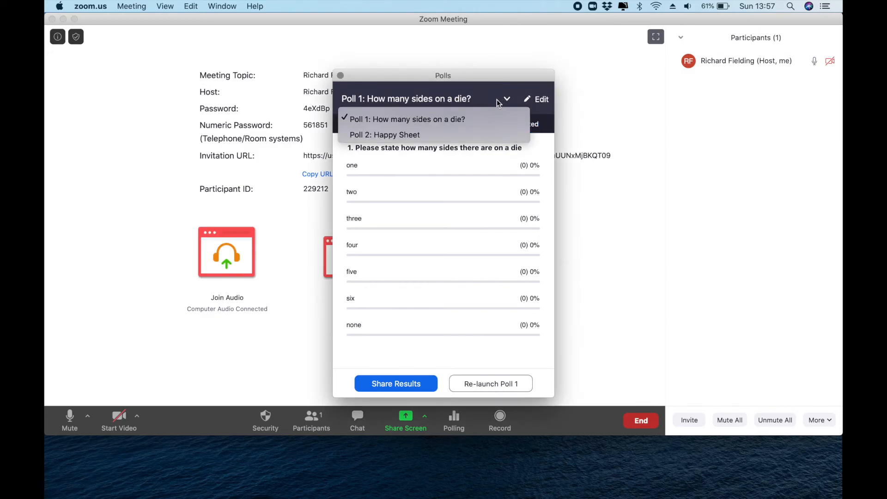
click(426, 135)
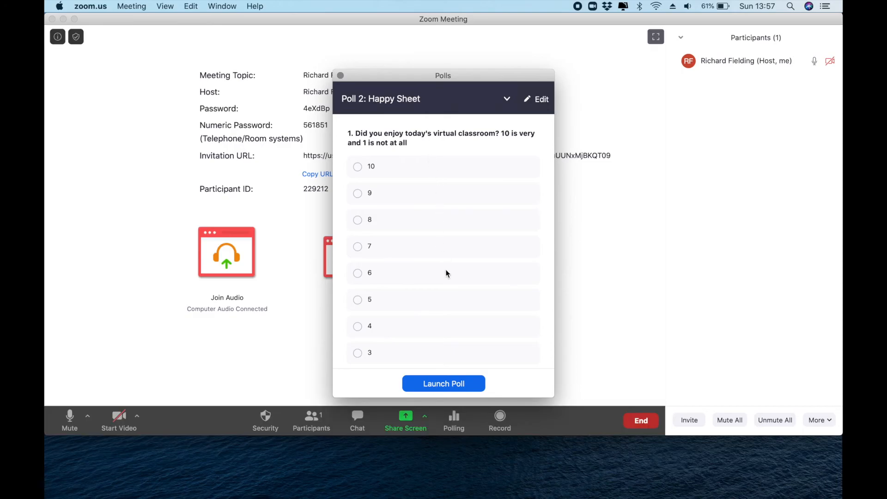
click(454, 383)
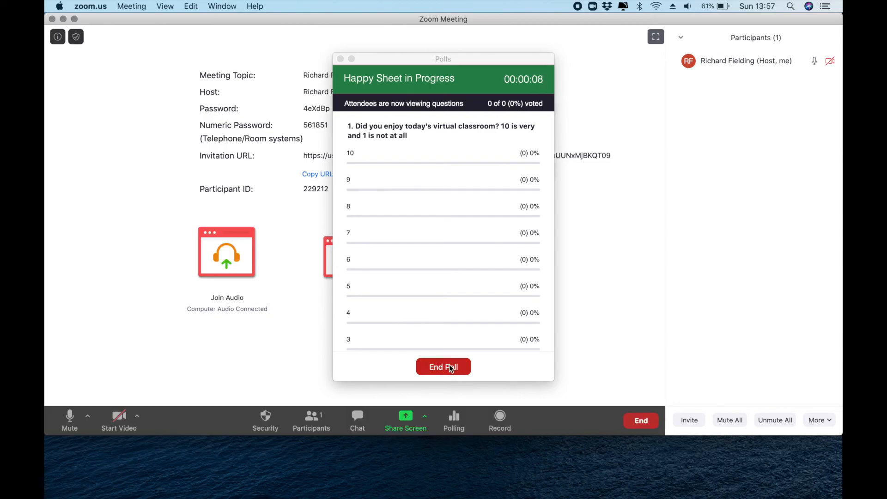
click(456, 367)
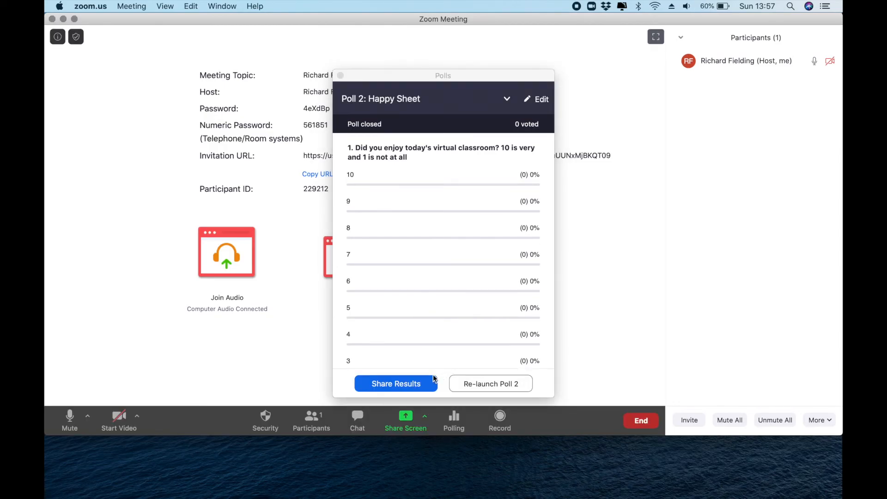
click(421, 384)
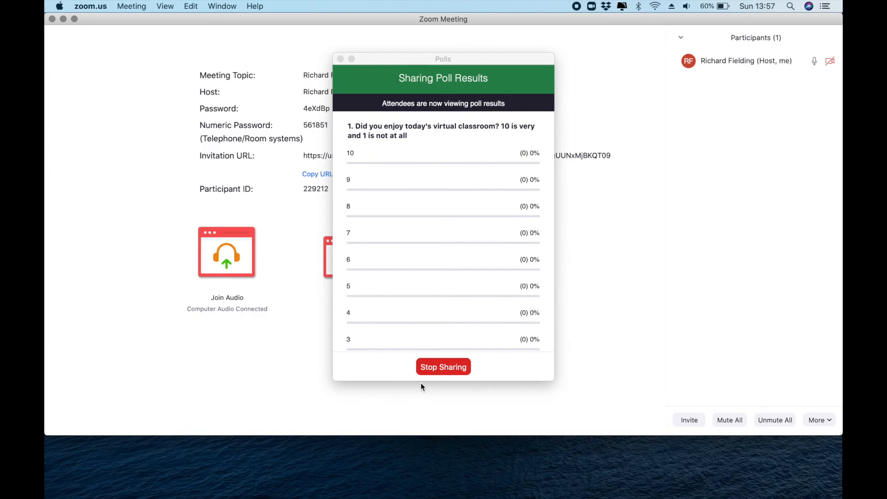
click(436, 372)
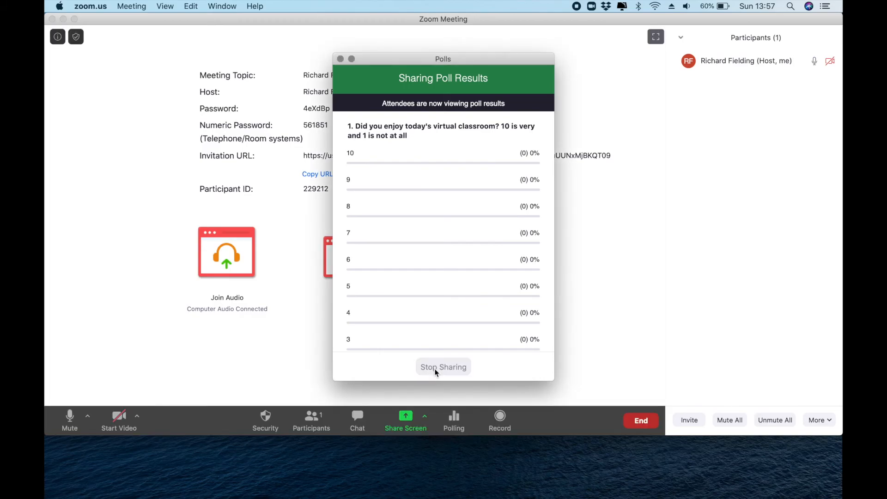